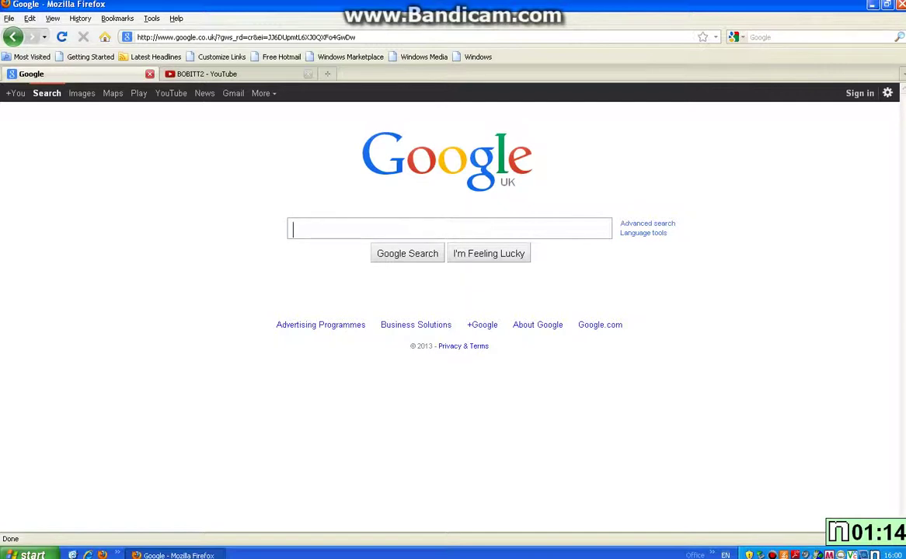
# - Search Google for 'snagit'
pyautogui.write('snagit')
pyautogui.press('Return')
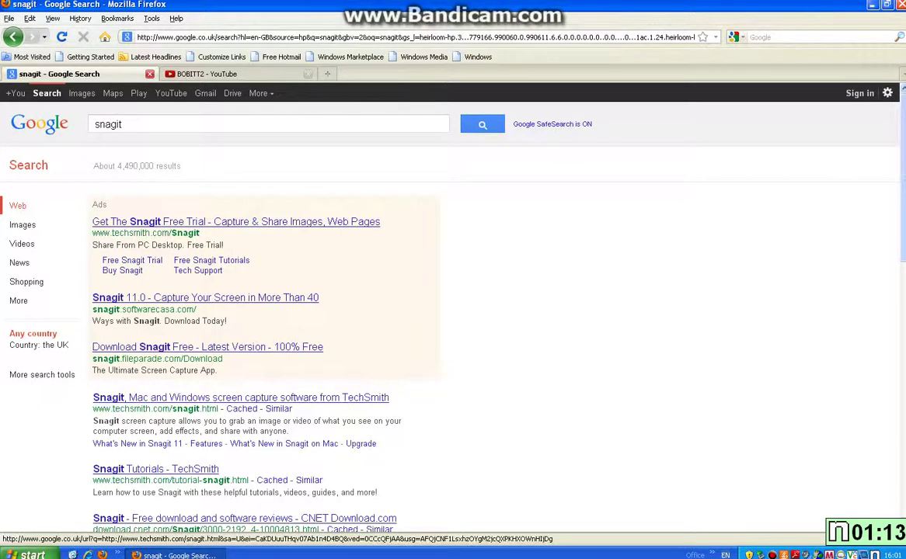
# - Open the TechSmith Snagit result and look over the product page's features and pricing
pyautogui.click(240, 397)
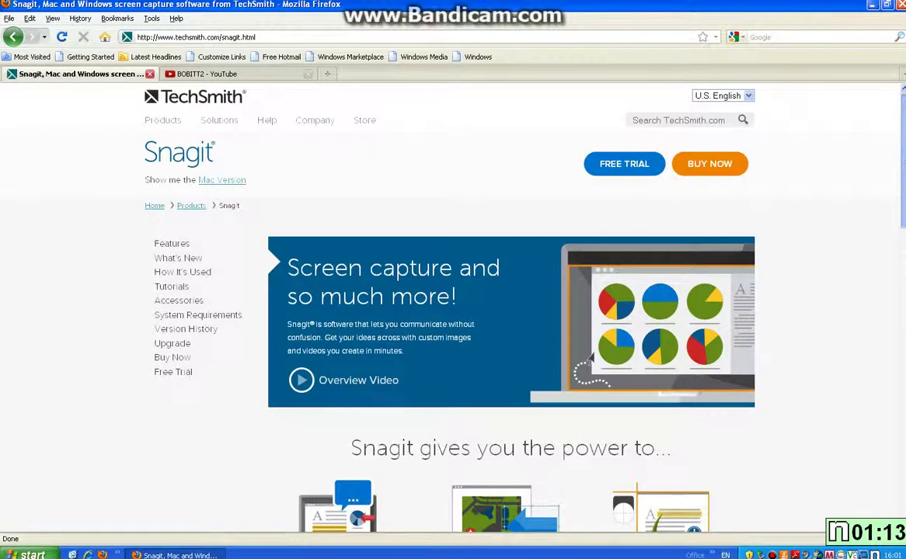
pyautogui.scroll(-5, 477, 310)
pyautogui.scroll(-15, 478, 310)
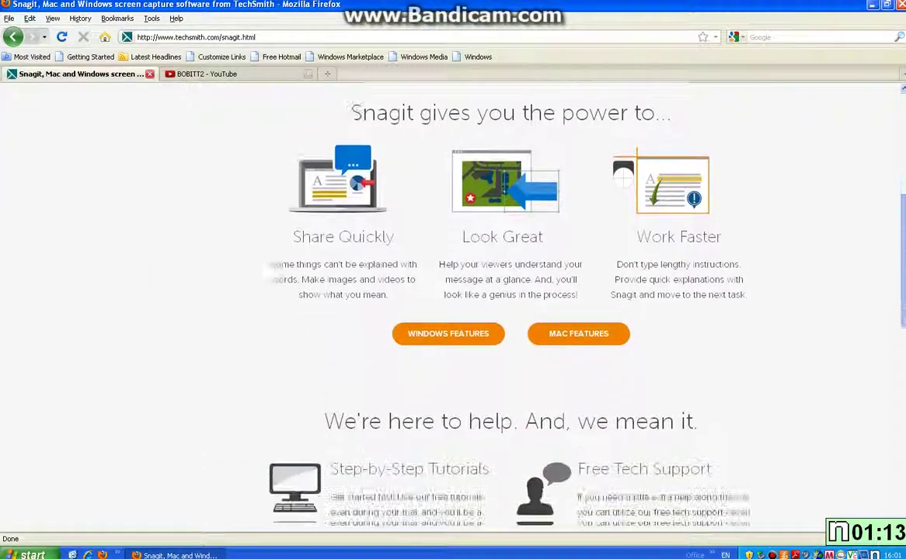
pyautogui.scroll(-2, 451, 311)
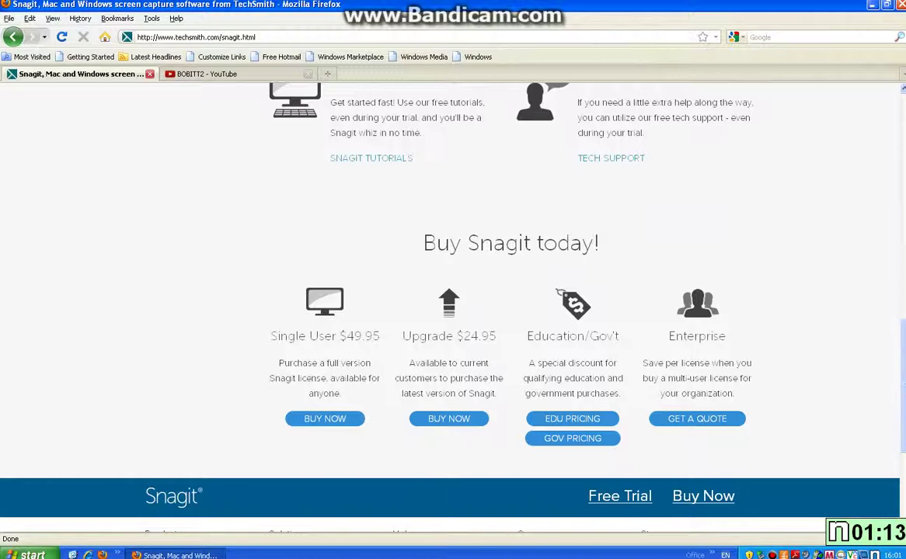
pyautogui.scroll(13, 474, 311)
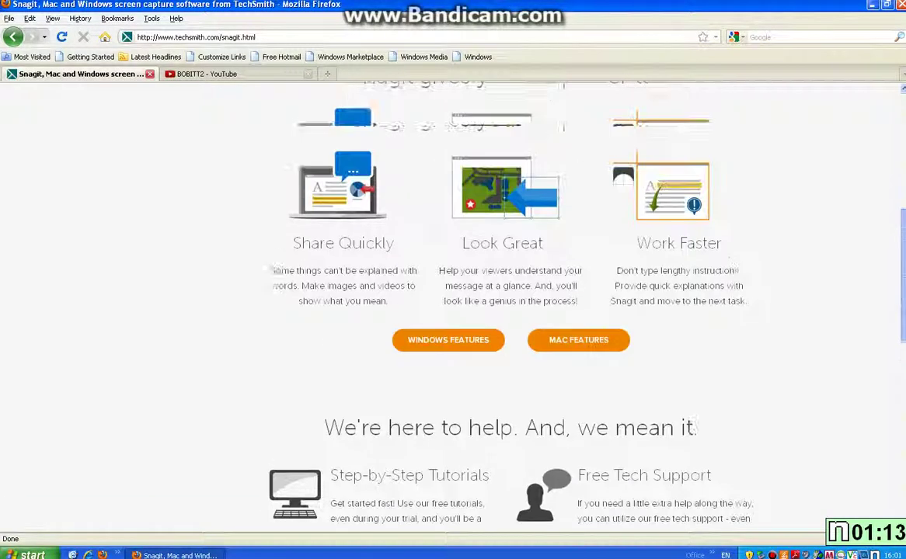
pyautogui.scroll(6, 473, 311)
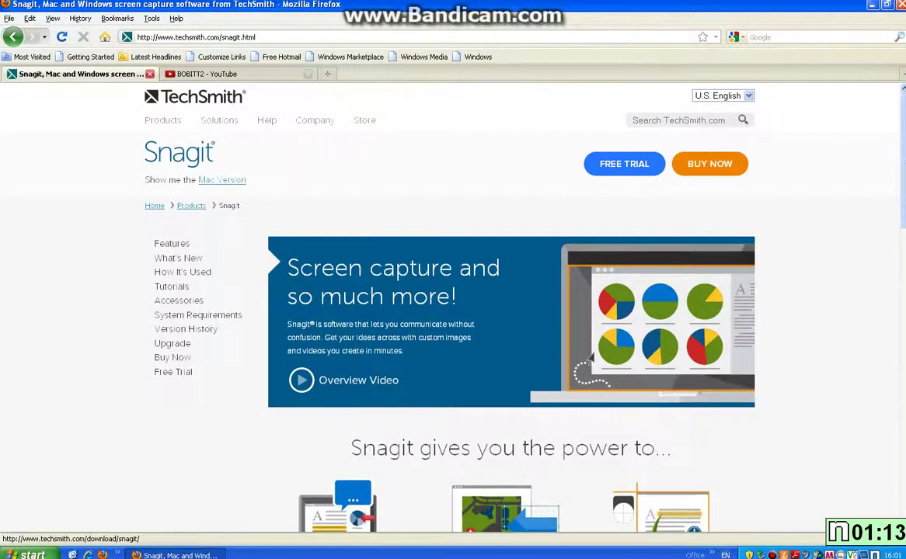
# - Start the Snagit free trial download and save snagit.exe
pyautogui.click(623, 164)
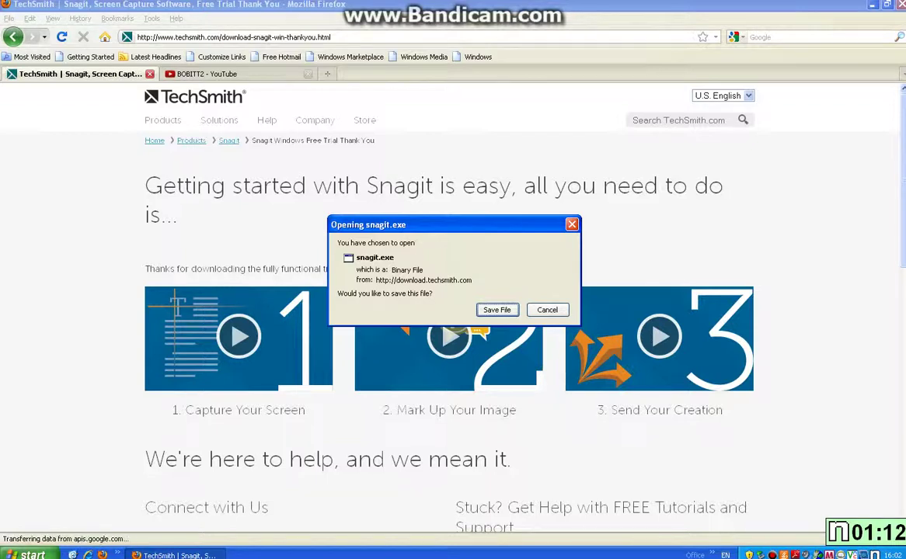
pyautogui.press('Return')
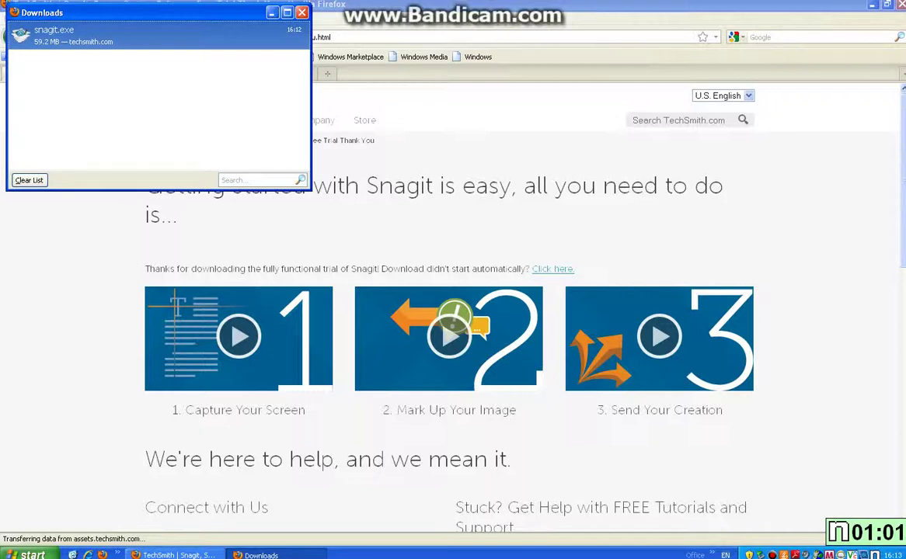
# - Run the downloaded snagit.exe, confirm the security warning, and choose U.S. English for setup
pyautogui.press('Return')
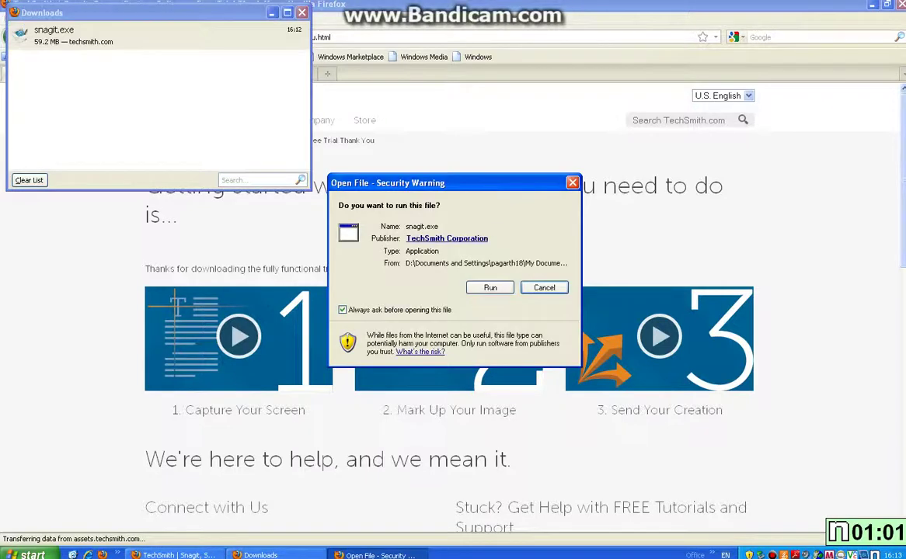
pyautogui.press('Return')
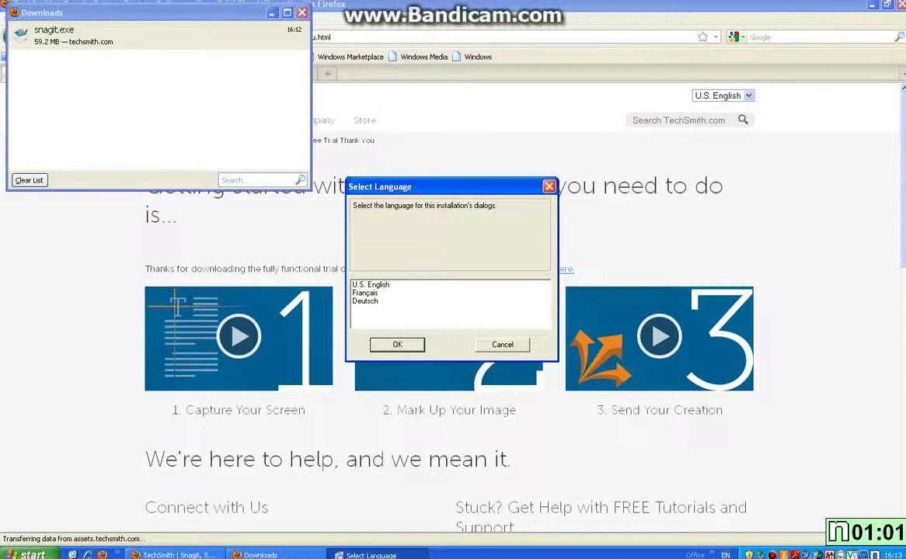
pyautogui.click(370, 284)
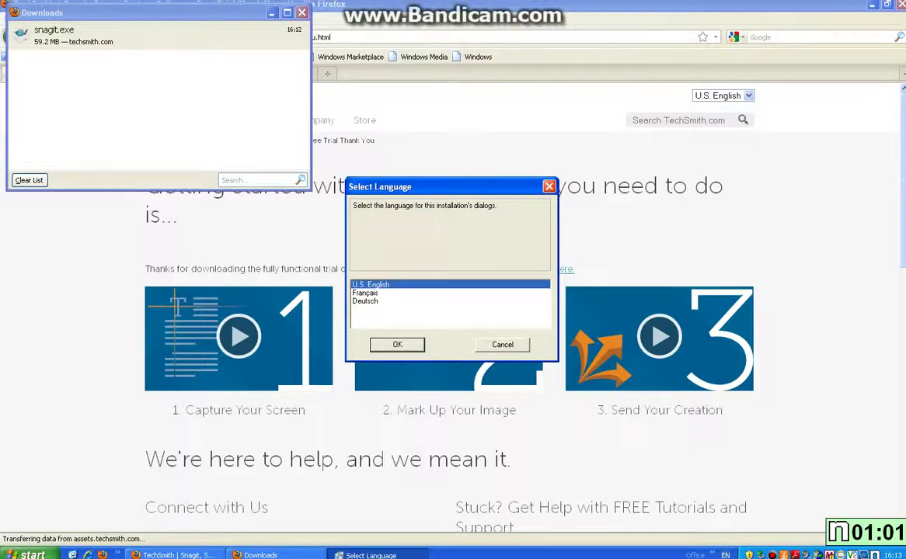
pyautogui.press('Return')
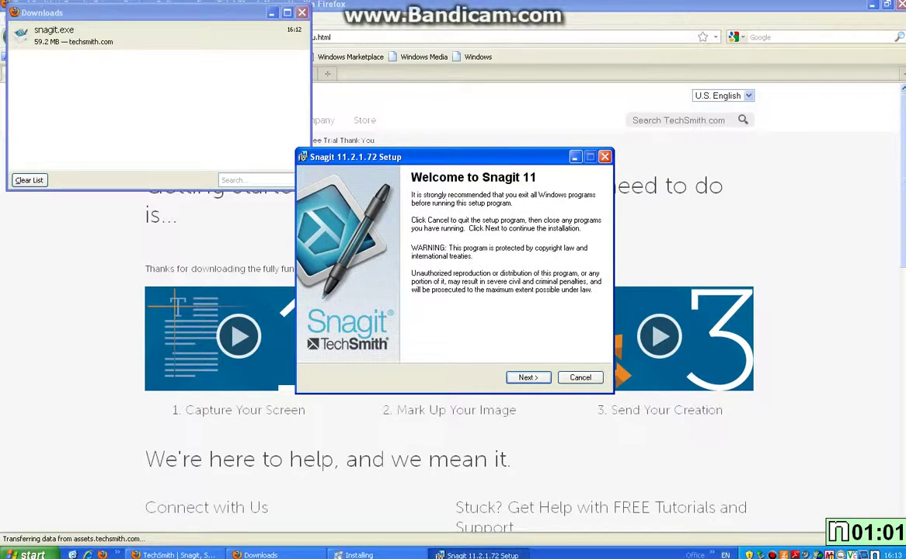
# - Accept the licence agreement, keep the usage-data default, and choose the 30-day trial
pyautogui.press('Return')
pyautogui.press('space')
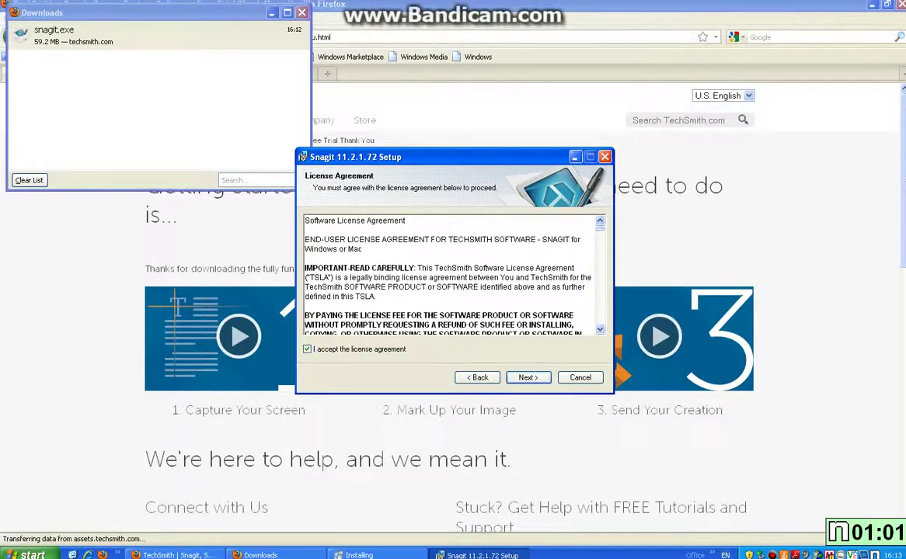
pyautogui.press('Return')
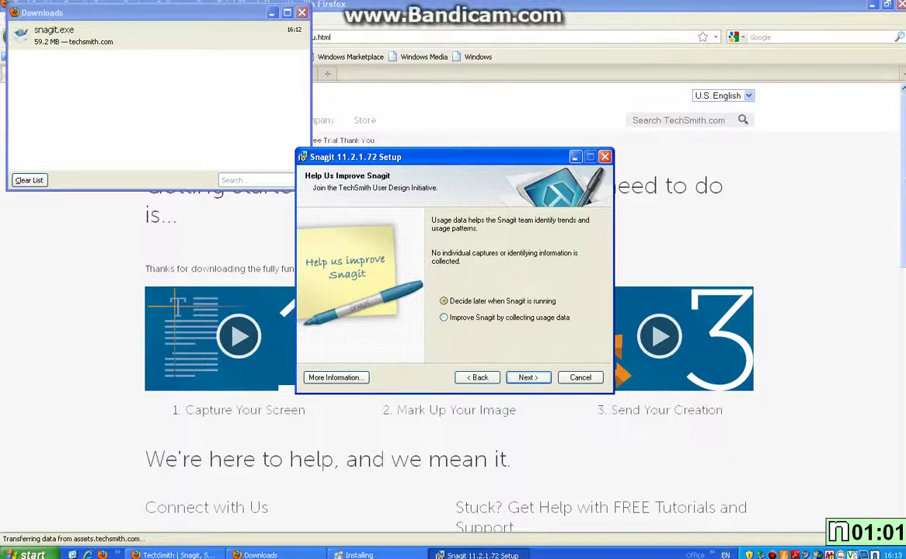
pyautogui.press('Return')
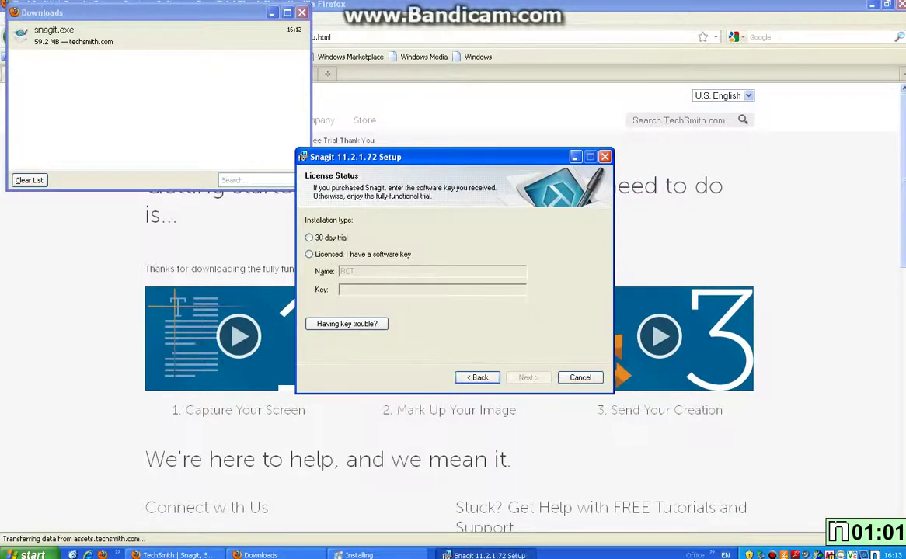
pyautogui.press('Down')
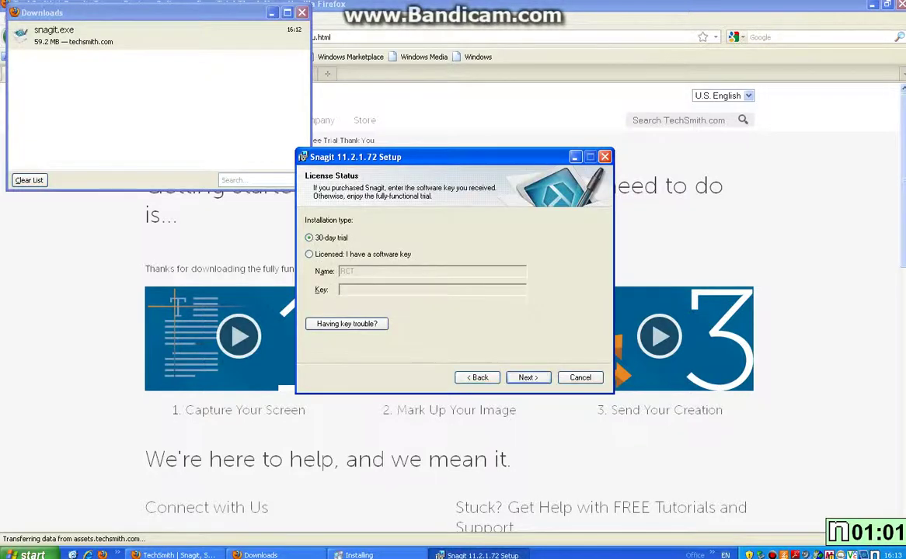
pyautogui.press('Return')
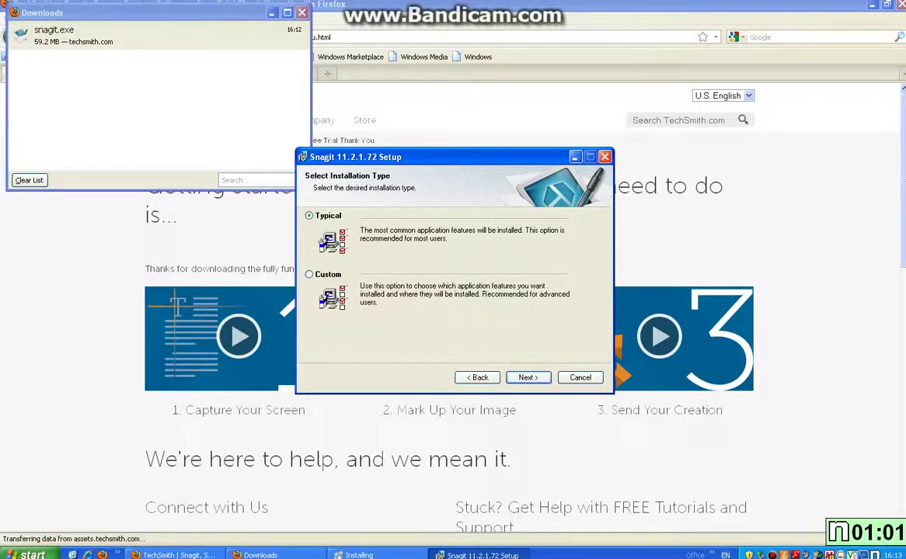
# - Choose the Typical install with desktop shortcuts, not running Snagit at Windows startup
pyautogui.press('Return')
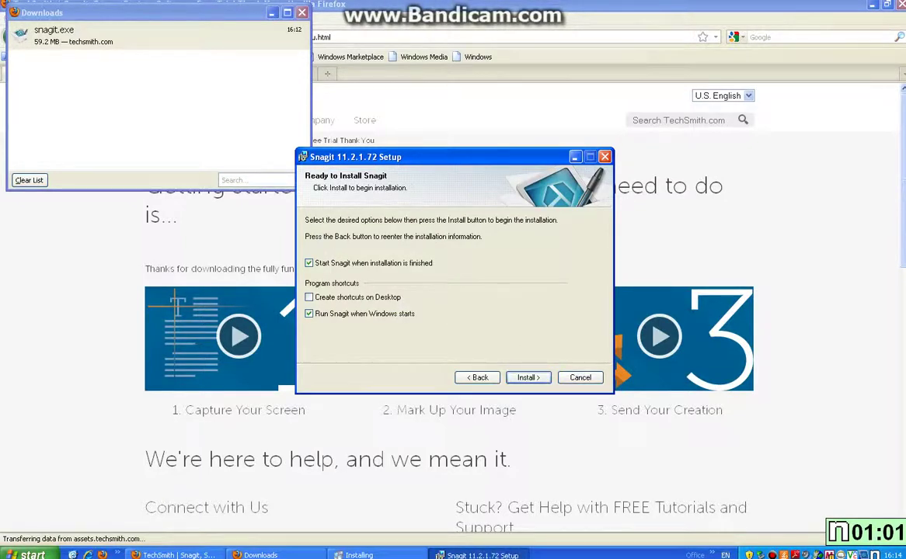
pyautogui.press('space')
pyautogui.press('Tab')
pyautogui.press('space')
# - Install Snagit 11 and finish setup once it reports success
pyautogui.press('Return')
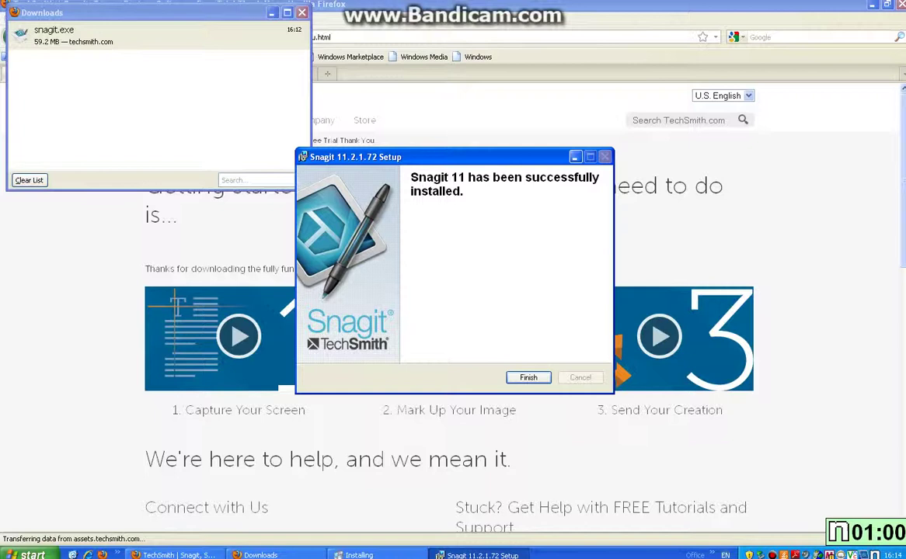
pyautogui.press('Return')
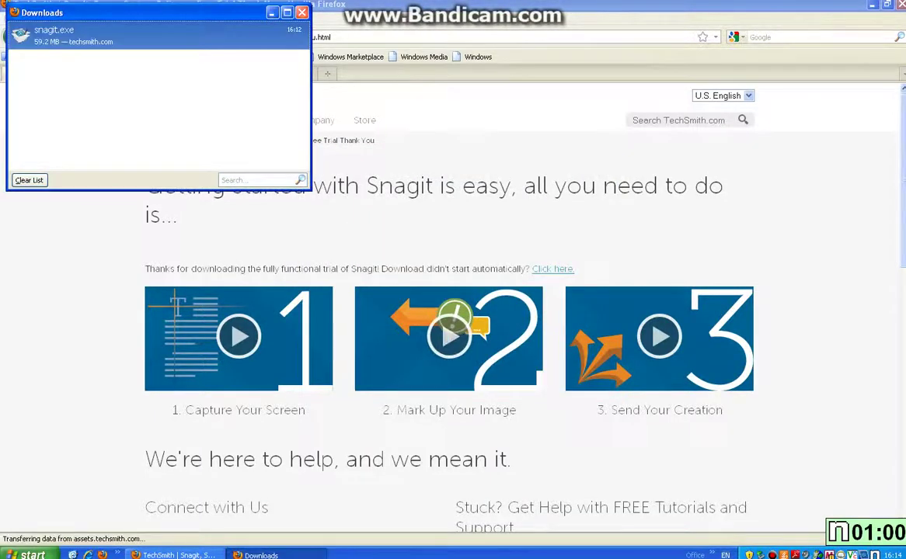
# - Close Firefox's Downloads window and let Snagit's welcome screen appear
pyautogui.click(301, 13)
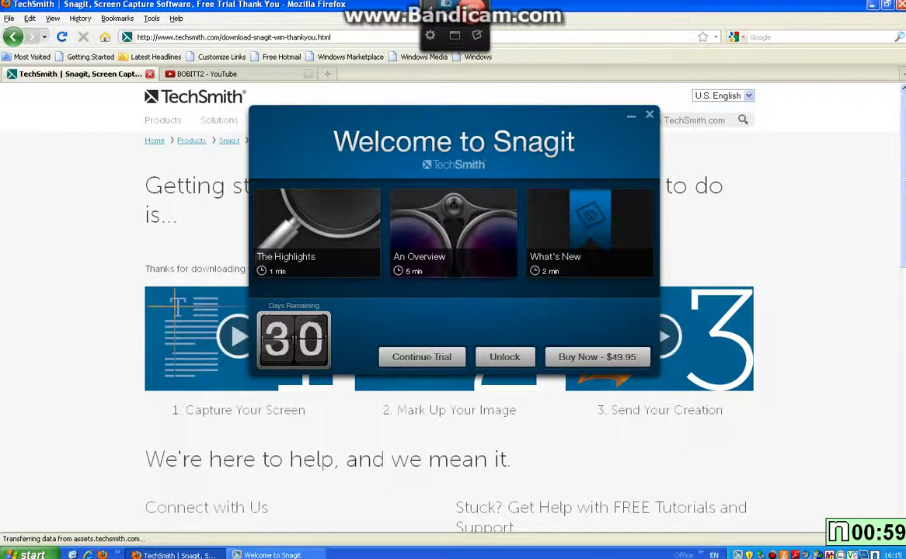
# - Continue the Snagit trial and open the Snagit Editor from the capture dock
pyautogui.click(421, 356)
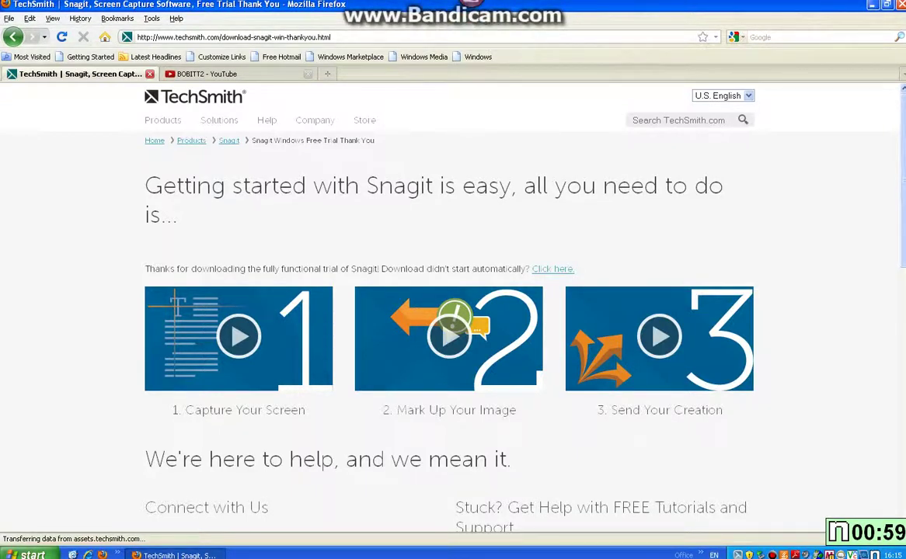
pyautogui.moveTo(448, 7)
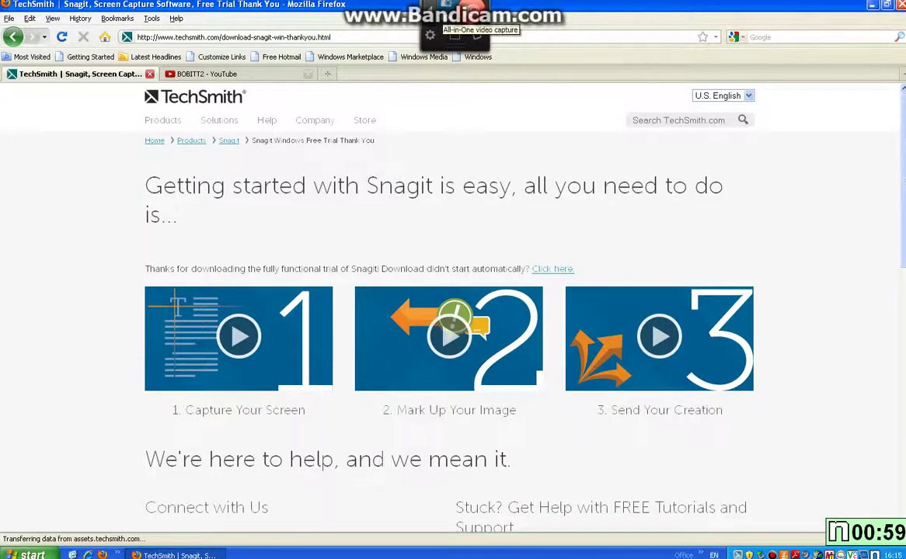
pyautogui.click(454, 17)
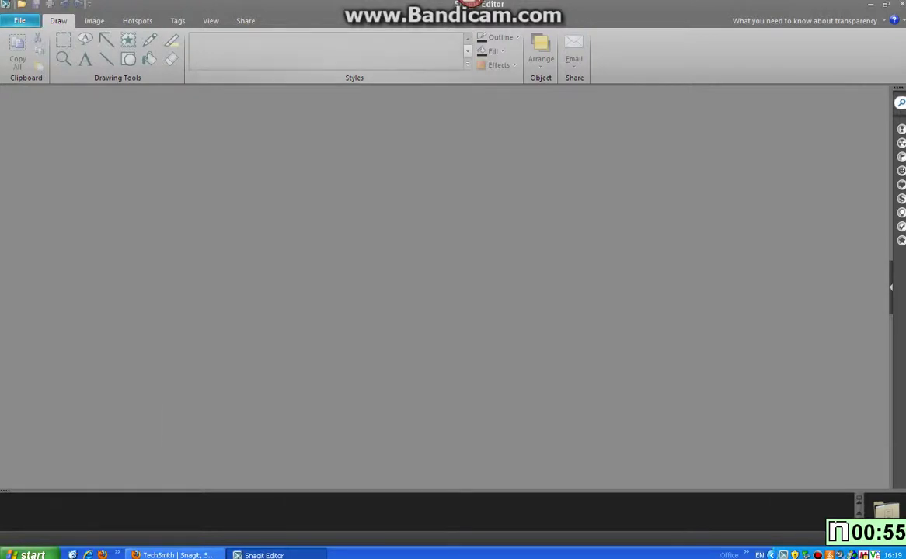
pyautogui.click(94, 20)
pyautogui.click(137, 20)
pyautogui.click(177, 20)
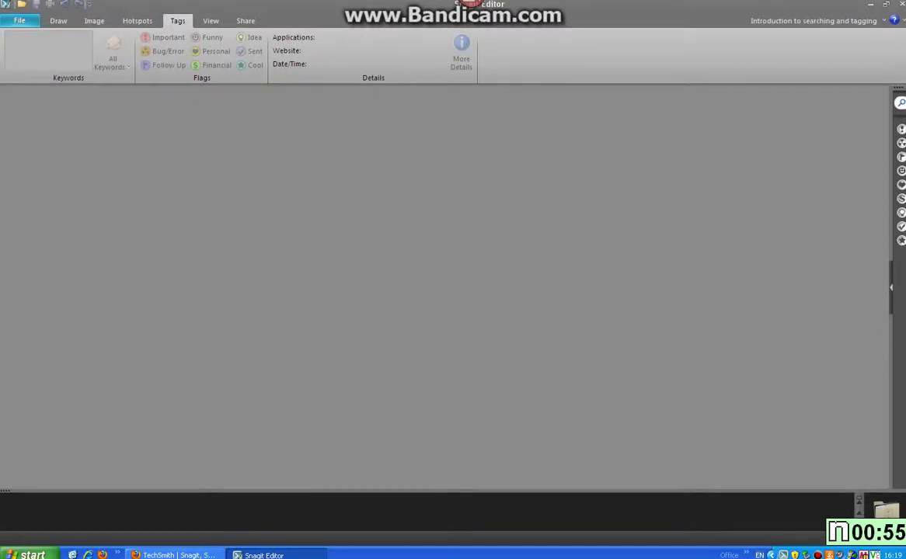
pyautogui.click(245, 20)
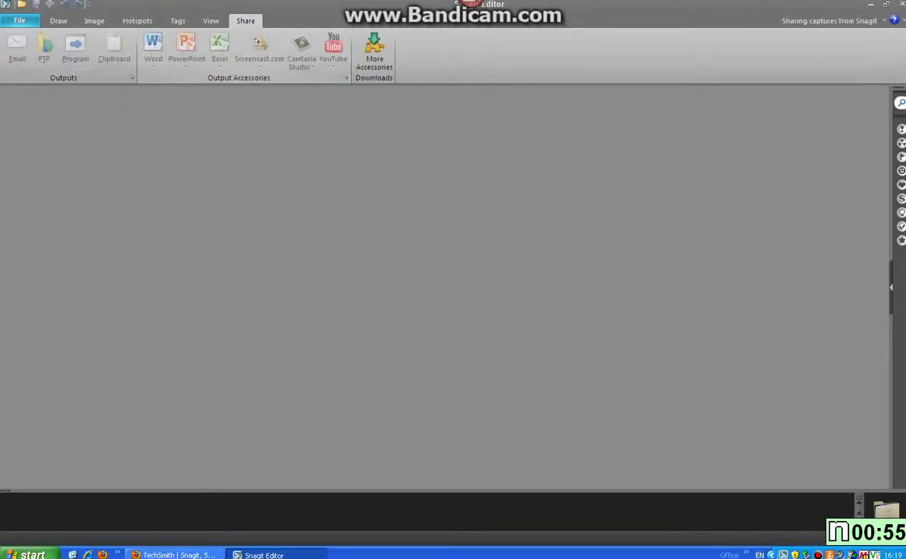
pyautogui.click(211, 20)
pyautogui.click(177, 20)
pyautogui.click(136, 20)
pyautogui.scroll(2, 94, 20)
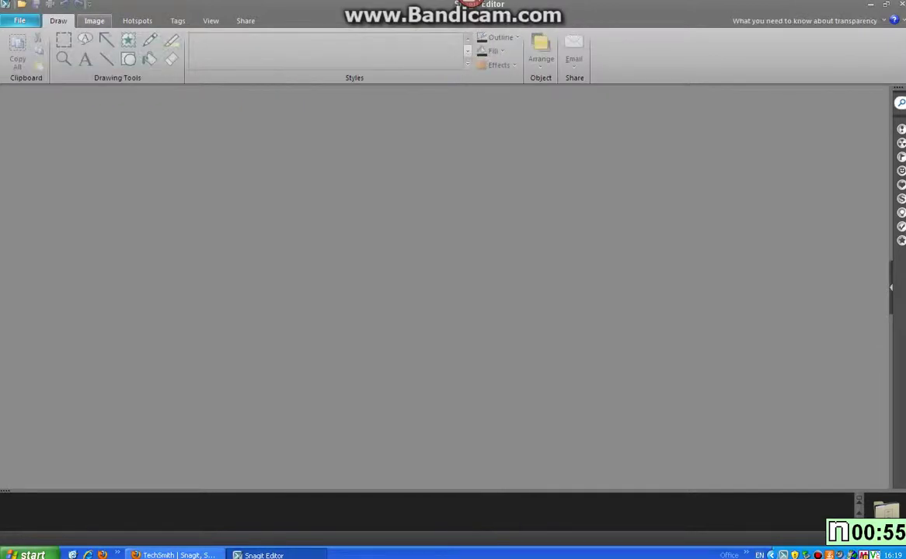